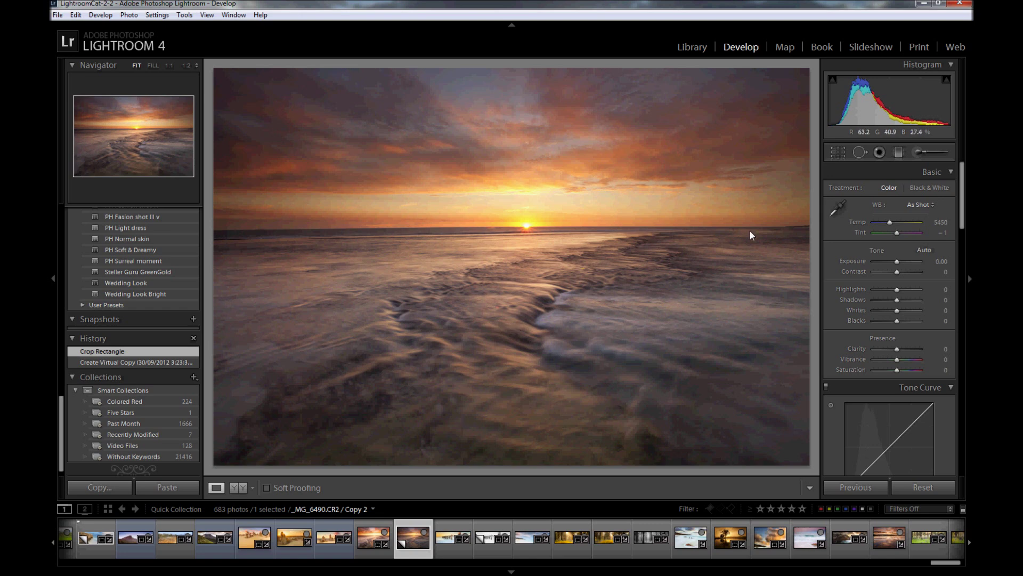
Level the horizon with the Angle straighten tool (0.31° rotation) and apply the crop.
{"action": "left_click", "coordinate": [835, 153]}
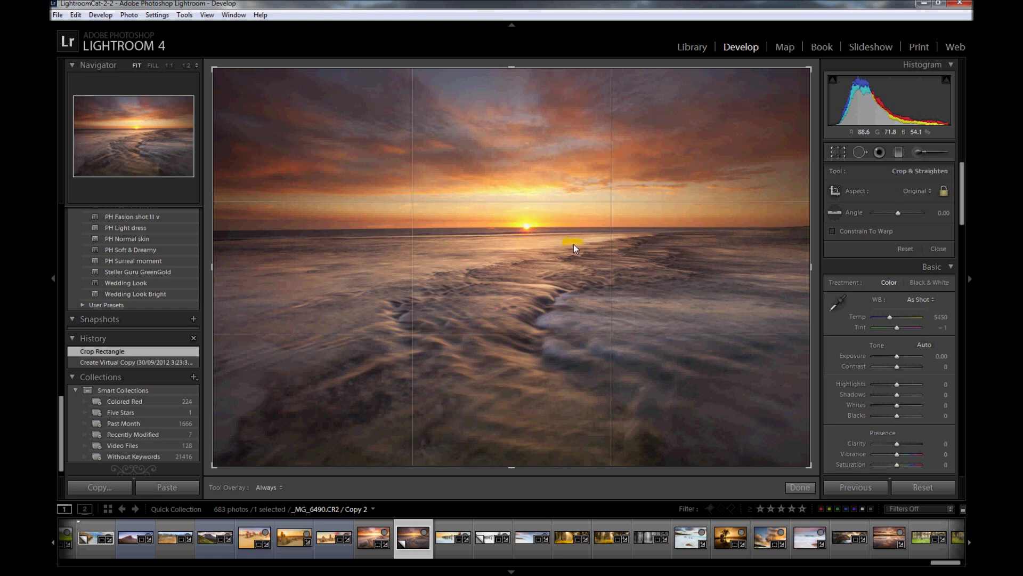
{"action": "left_click", "coordinate": [832, 212]}
{"action": "left_click_drag", "start_coordinate": [251, 229], "coordinate": [765, 226]}
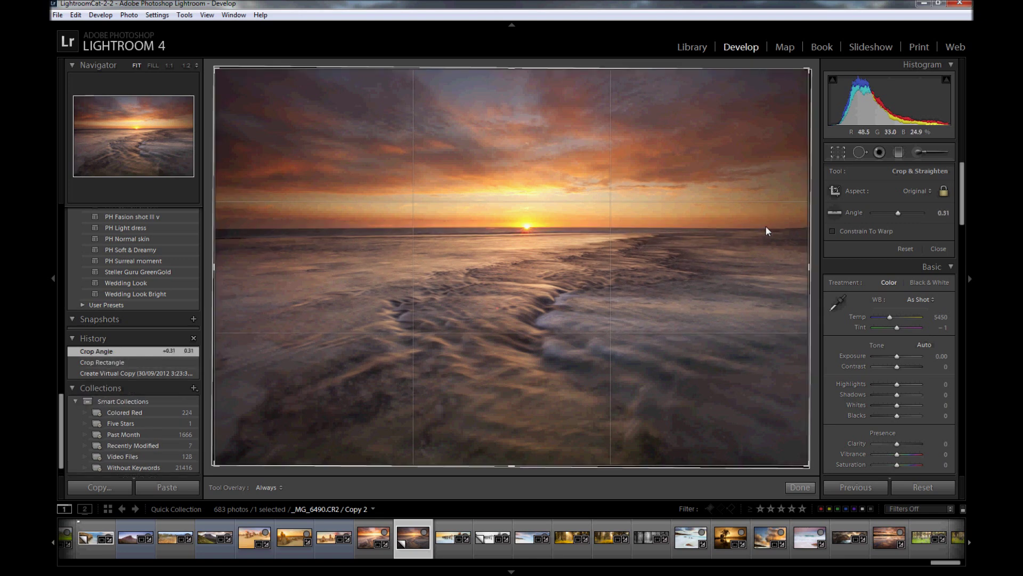
{"action": "left_click", "coordinate": [839, 153]}
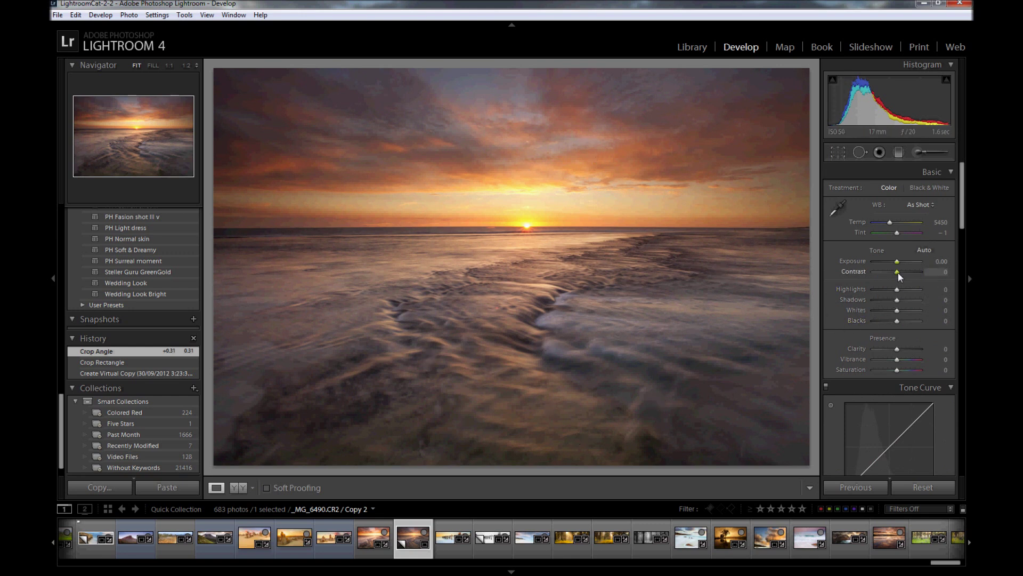
Raise the photo's Contrast to +29 in the Basic panel.
{"action": "left_click_drag", "start_coordinate": [897, 273], "coordinate": [903, 271]}
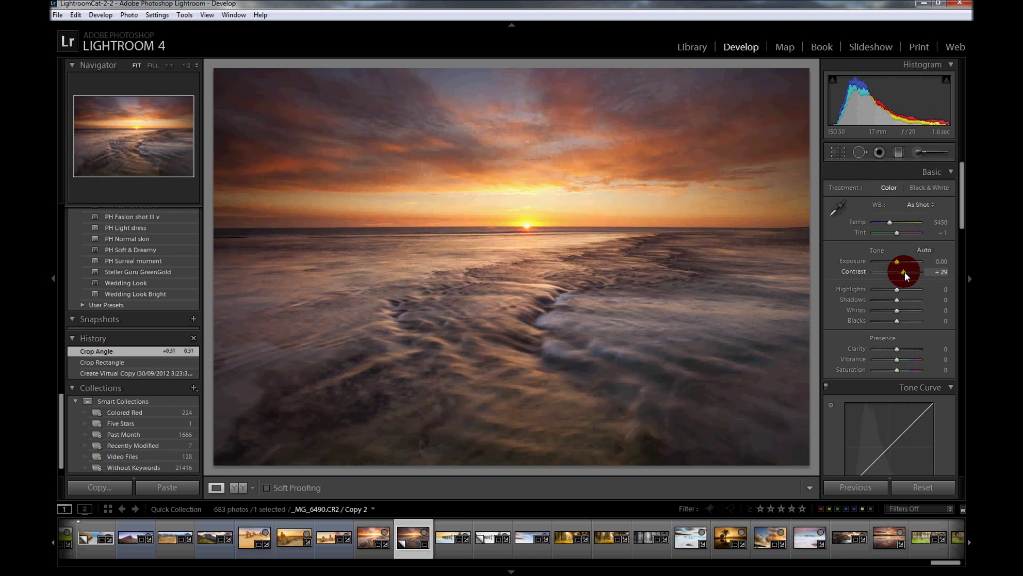
{"action": "scroll", "coordinate": [834, 362], "scroll_direction": "down", "scroll_amount": 10}
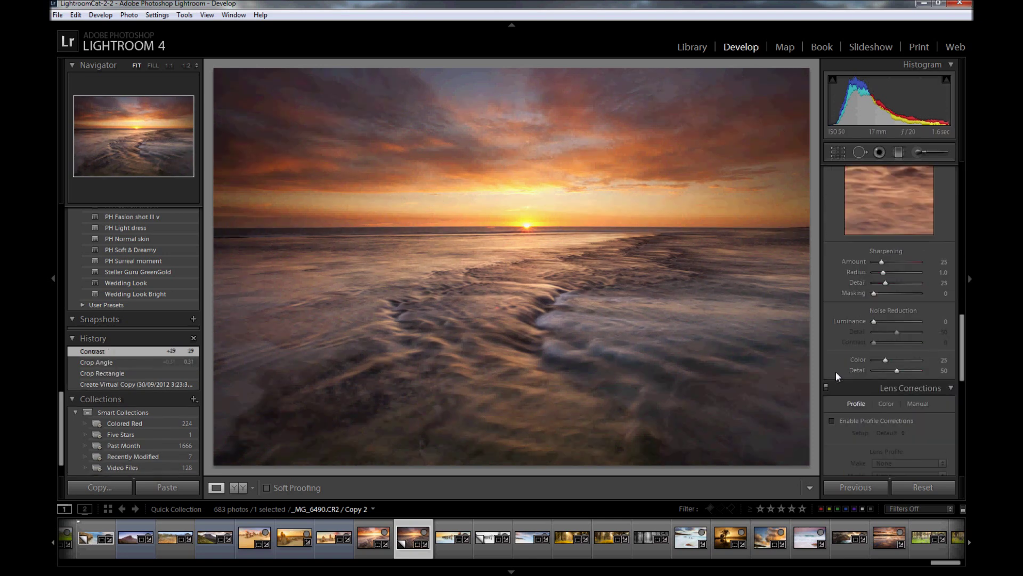
{"action": "scroll", "coordinate": [835, 370], "scroll_direction": "up", "scroll_amount": 3}
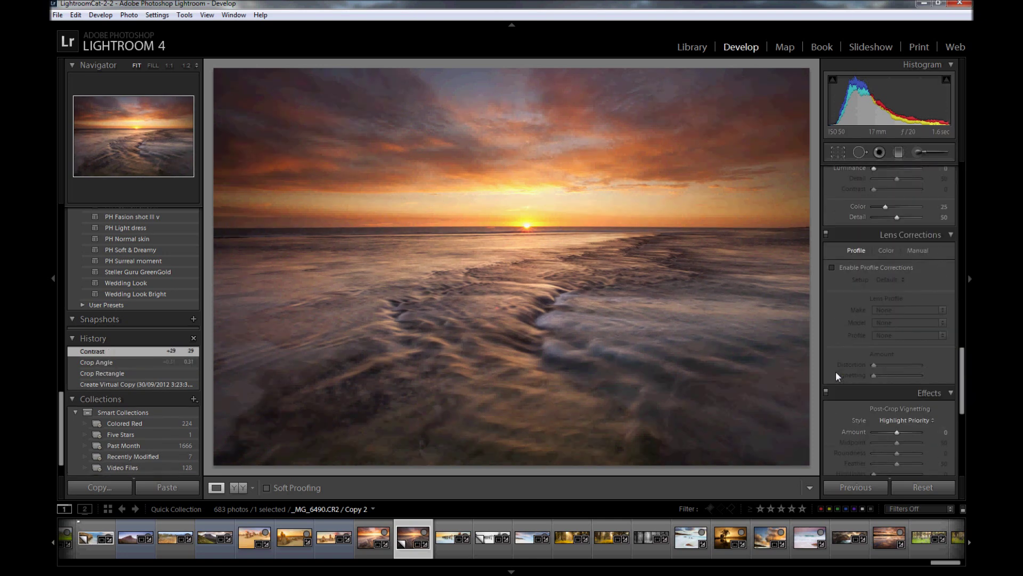
Enable lens profile corrections and chromatic aberration removal, and set Clarity to +10.
{"action": "left_click", "coordinate": [831, 267]}
{"action": "left_click", "coordinate": [885, 250]}
{"action": "left_click", "coordinate": [833, 266]}
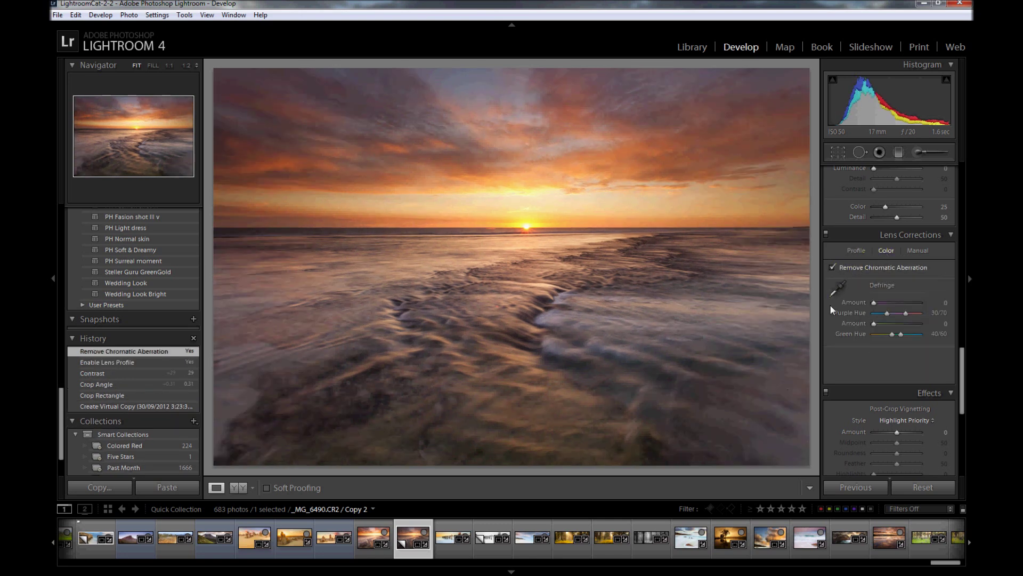
{"action": "scroll", "coordinate": [845, 266], "scroll_direction": "up", "scroll_amount": 10}
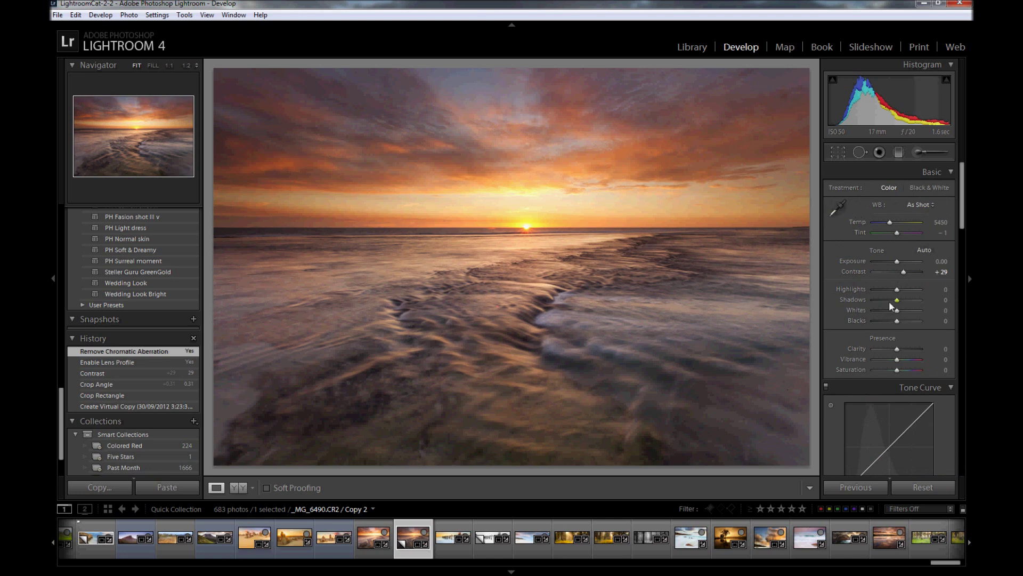
{"action": "left_click_drag", "start_coordinate": [895, 349], "coordinate": [897, 350]}
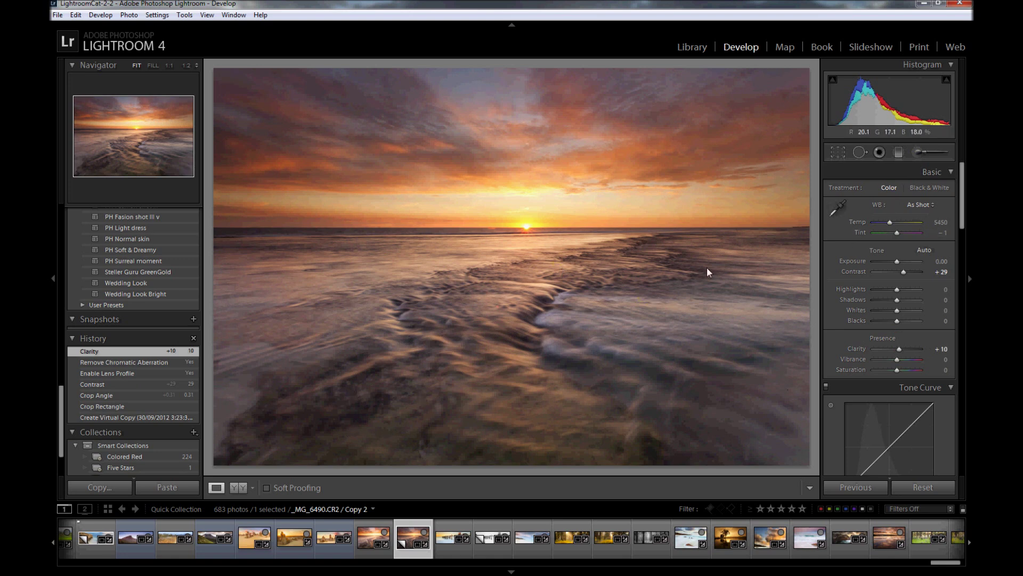
Set up the Adjustment Brush with no colour tint and Contrast 20.
{"action": "left_click", "coordinate": [920, 152]}
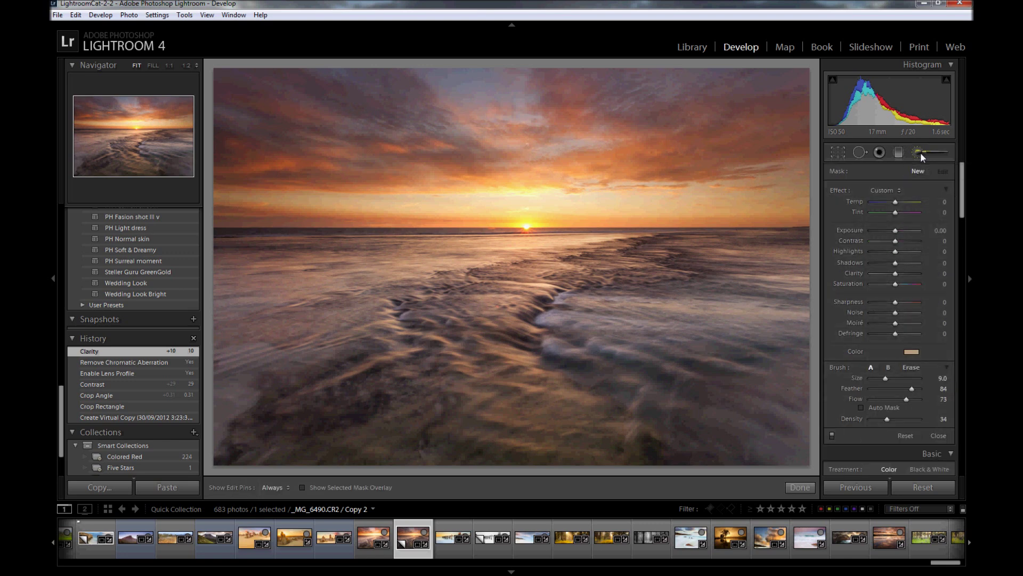
{"action": "left_click", "coordinate": [911, 352]}
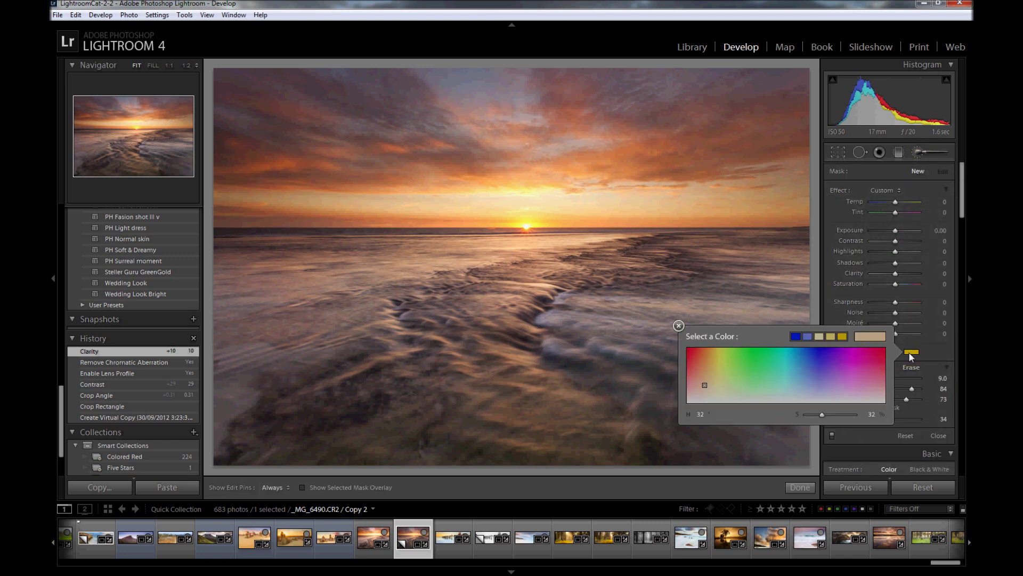
{"action": "left_click_drag", "start_coordinate": [823, 417], "coordinate": [804, 414]}
{"action": "left_click", "coordinate": [678, 325]}
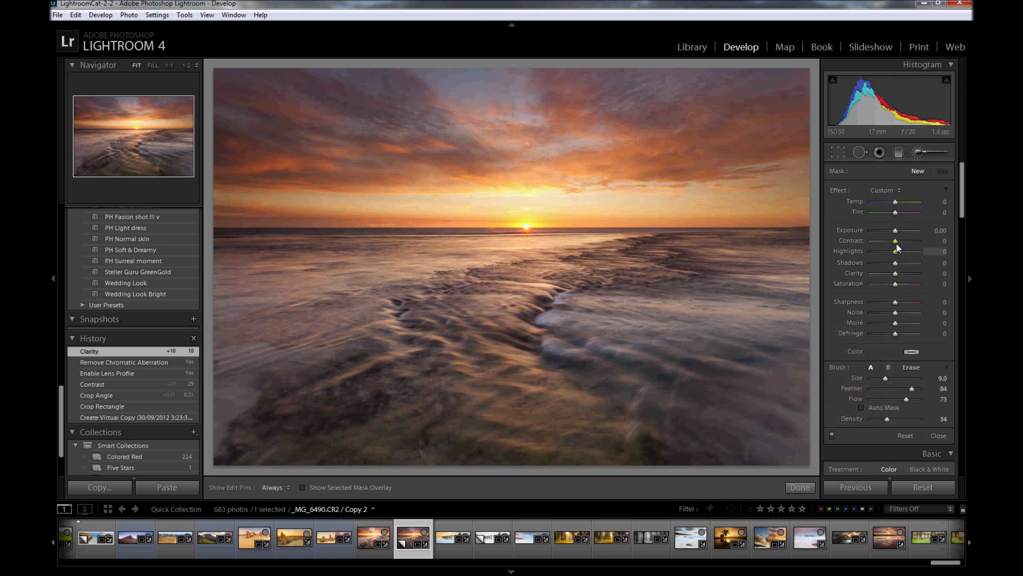
{"action": "left_click_drag", "start_coordinate": [896, 241], "coordinate": [898, 273]}
Paint brush strokes over the foreground water with the pins hidden.
{"action": "scroll", "coordinate": [474, 319], "scroll_direction": "up", "scroll_amount": 3}
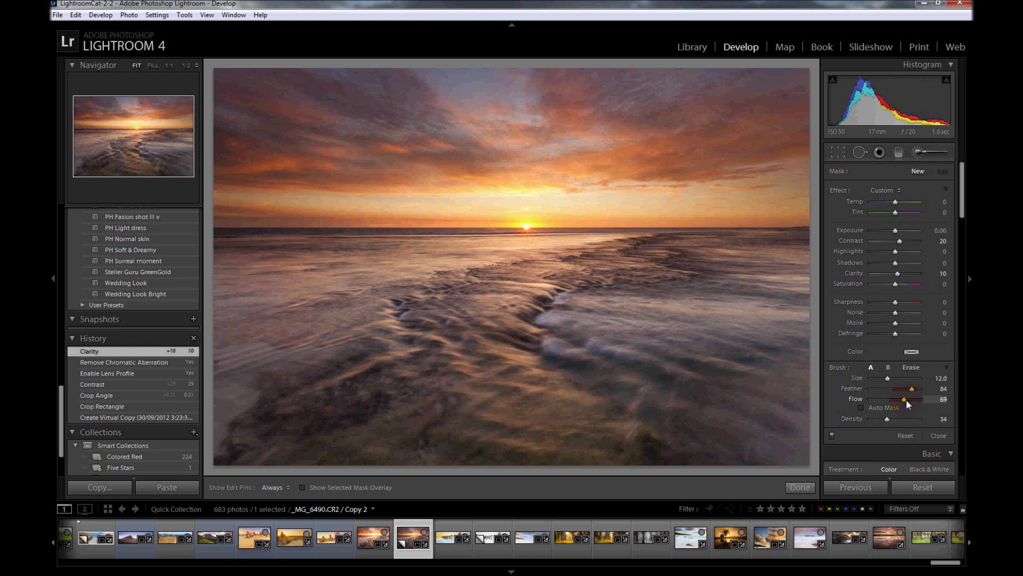
{"action": "scroll", "coordinate": [610, 259], "scroll_direction": "down", "scroll_amount": 7}
{"action": "key", "text": "h"}
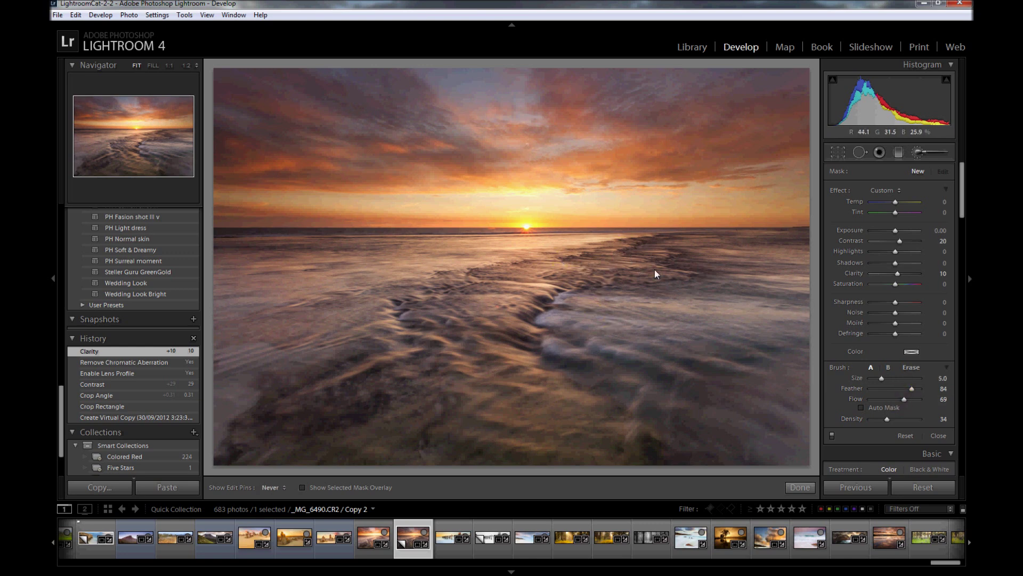
{"action": "left_click", "coordinate": [478, 295]}
{"action": "scroll", "coordinate": [495, 296], "scroll_direction": "up", "scroll_amount": 8}
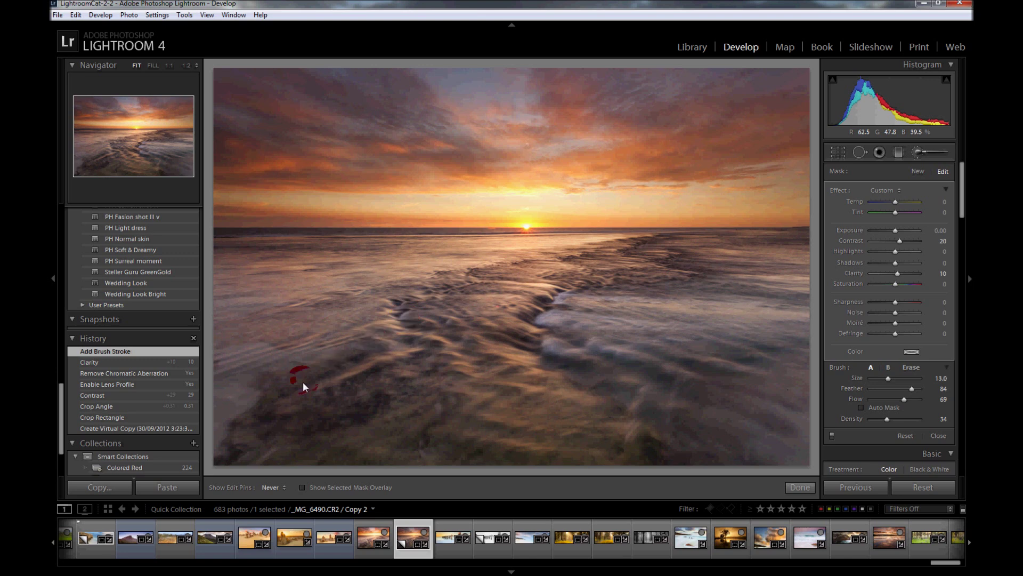
{"action": "left_click_drag", "start_coordinate": [529, 303], "coordinate": [505, 317]}
{"action": "key", "text": "h"}
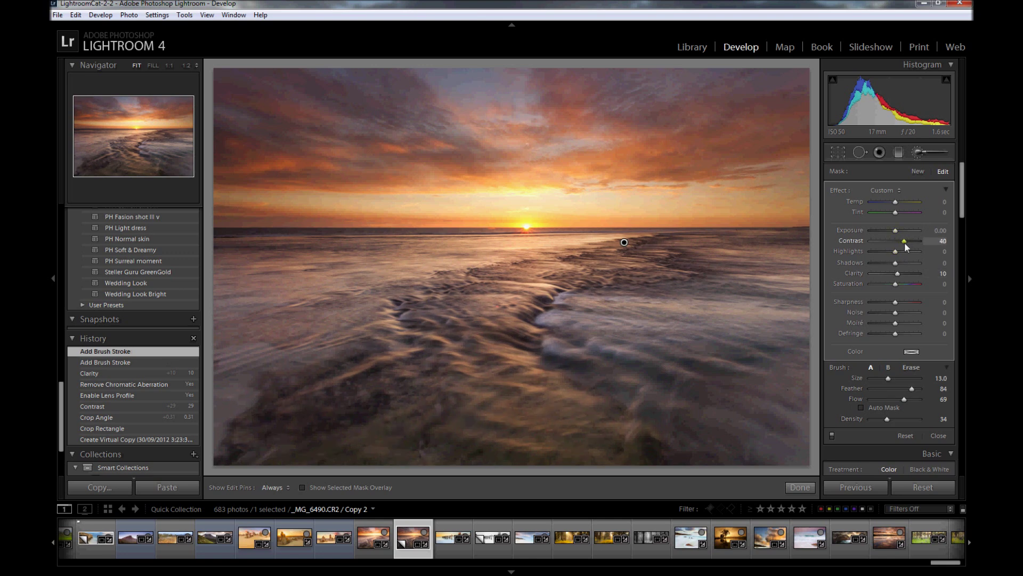
Raise the brushed area's Contrast to 36 and Clarity to 31, then close the brush.
{"action": "left_click", "coordinate": [904, 242]}
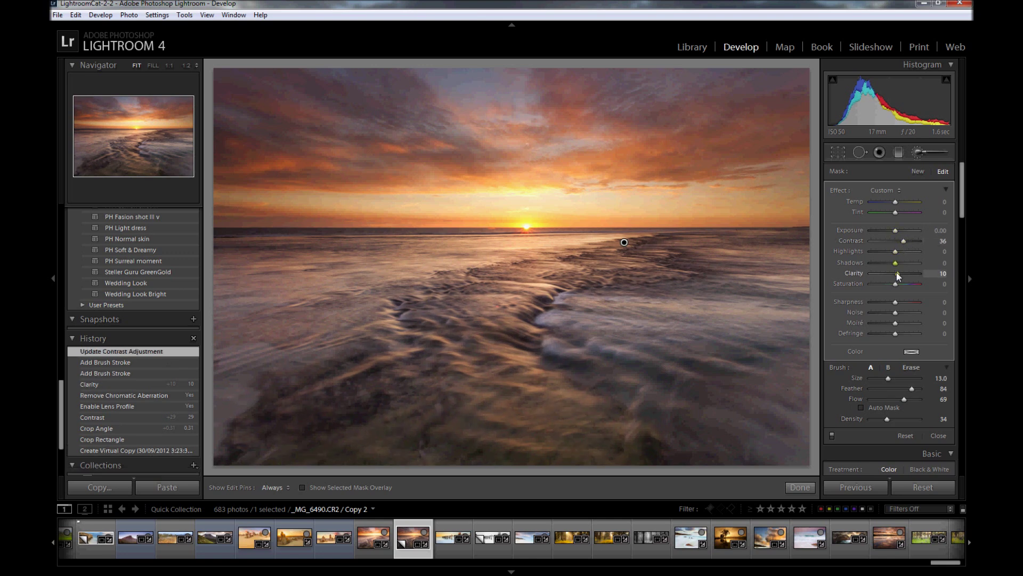
{"action": "left_click_drag", "start_coordinate": [903, 273], "coordinate": [908, 273]}
{"action": "left_click_drag", "start_coordinate": [900, 273], "coordinate": [901, 273]}
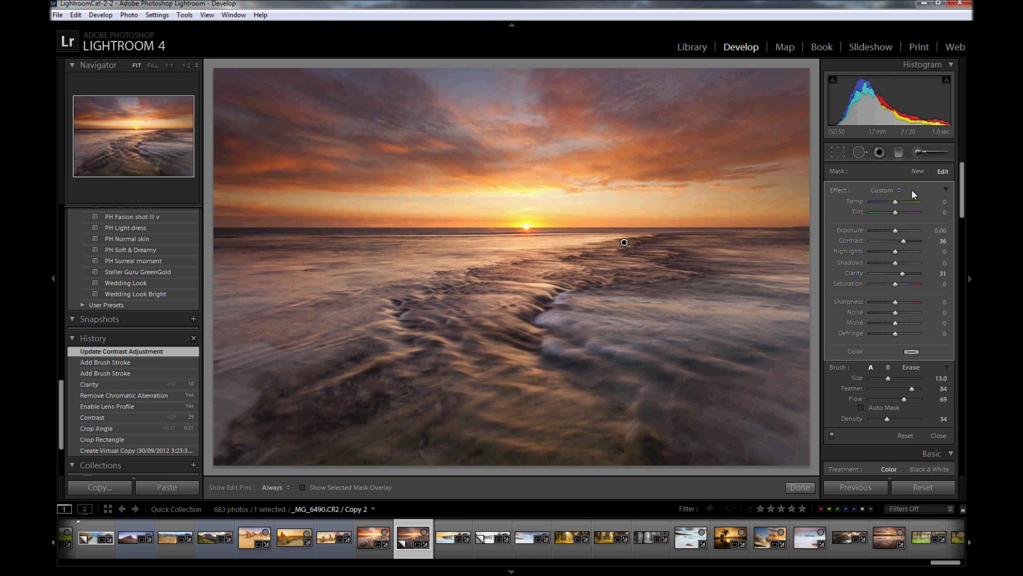
{"action": "left_click", "coordinate": [918, 153]}
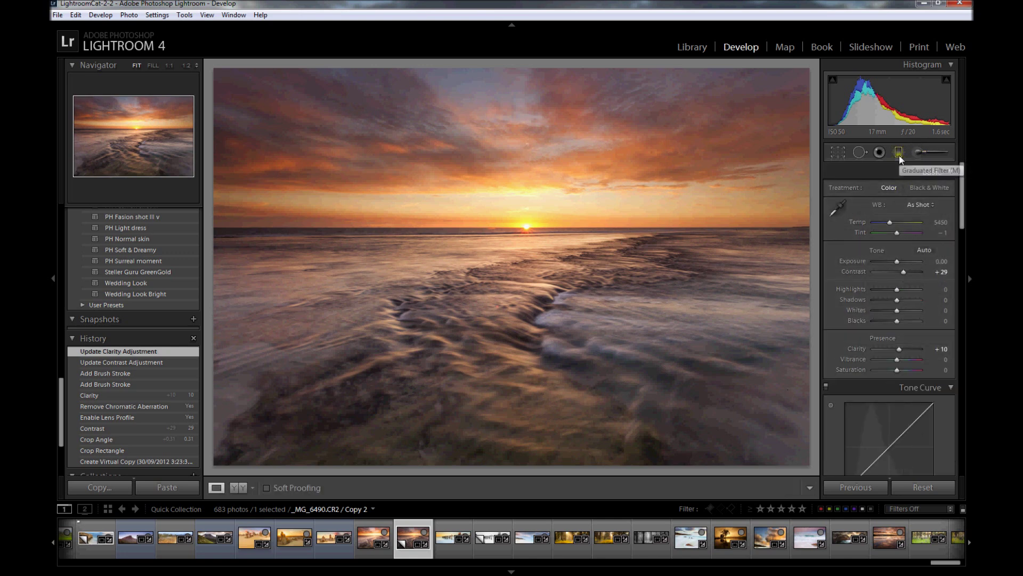
Place a graduated filter across the horizon with Contrast and Clarity reset to 0.
{"action": "left_click", "coordinate": [899, 153]}
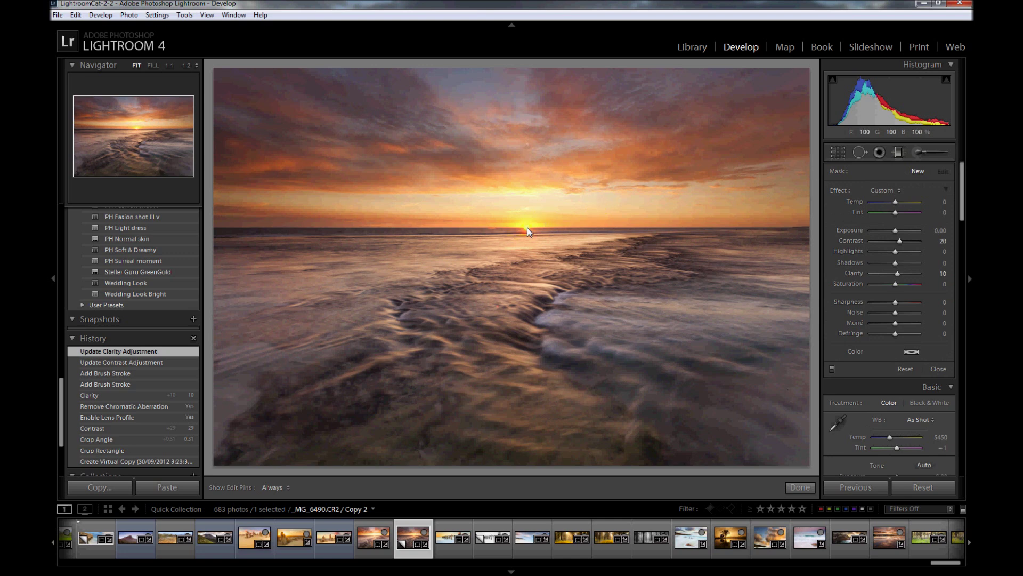
{"action": "left_click_drag", "start_coordinate": [526, 229], "coordinate": [529, 228]}
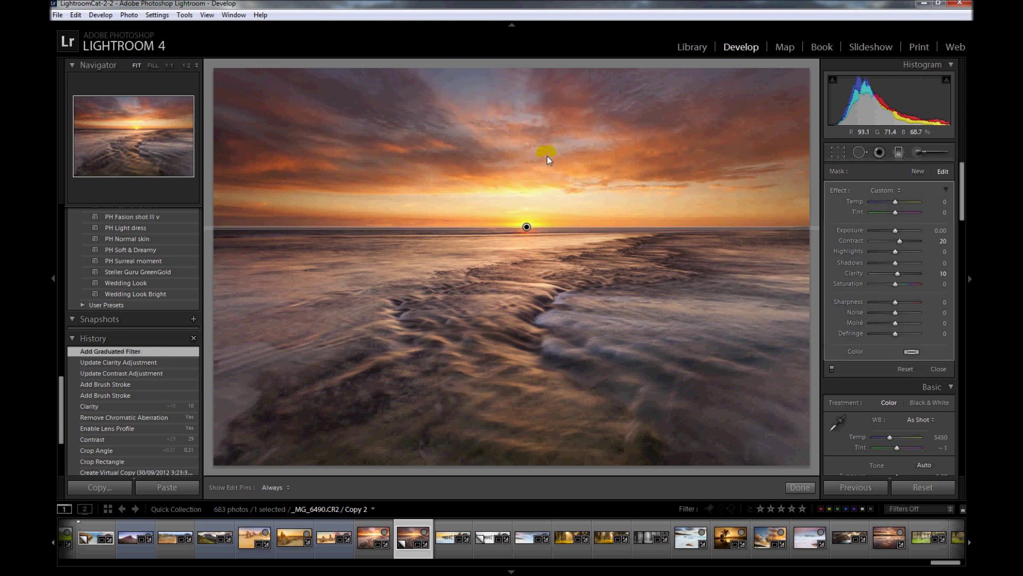
{"action": "double_click", "coordinate": [851, 241]}
{"action": "double_click", "coordinate": [858, 273]}
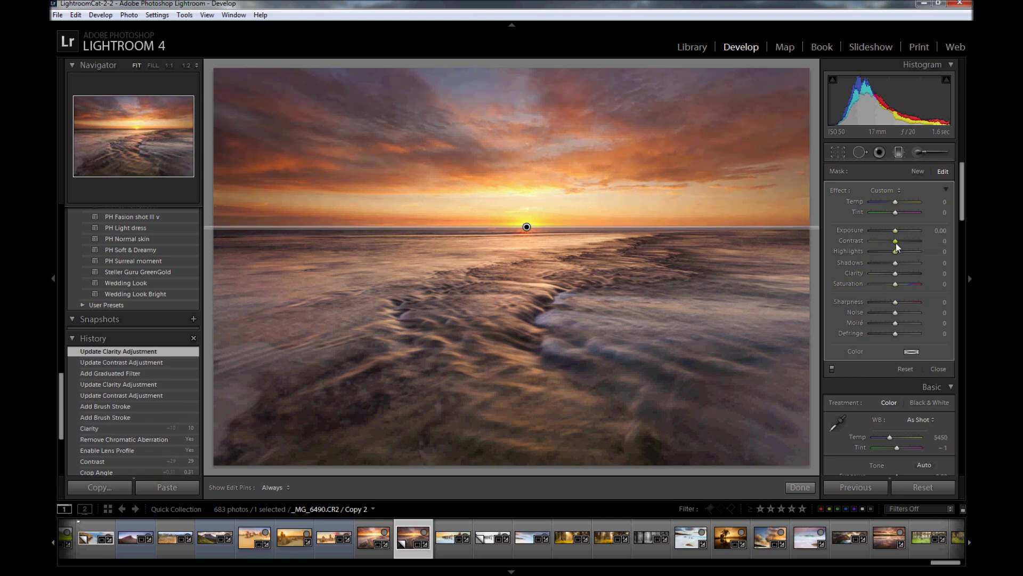
Give the graduated filter Clarity 13 and Contrast 10, then close the filter tool.
{"action": "left_click_drag", "start_coordinate": [896, 240], "coordinate": [917, 244]}
{"action": "left_click_drag", "start_coordinate": [900, 245], "coordinate": [890, 273]}
{"action": "double_click", "coordinate": [860, 240]}
{"action": "double_click", "coordinate": [862, 272]}
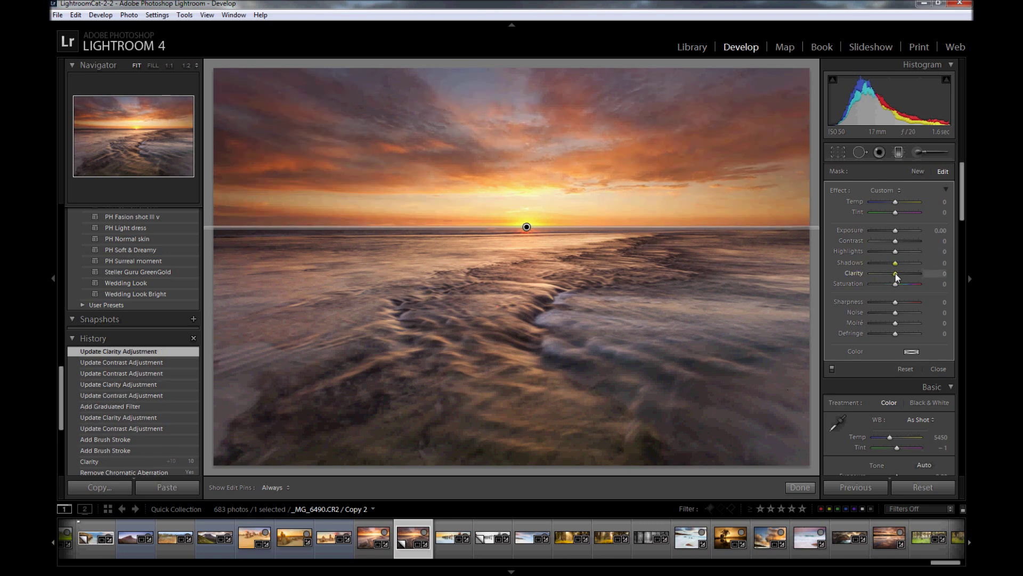
{"action": "left_click", "coordinate": [895, 275]}
{"action": "left_click_drag", "start_coordinate": [895, 276], "coordinate": [899, 276]}
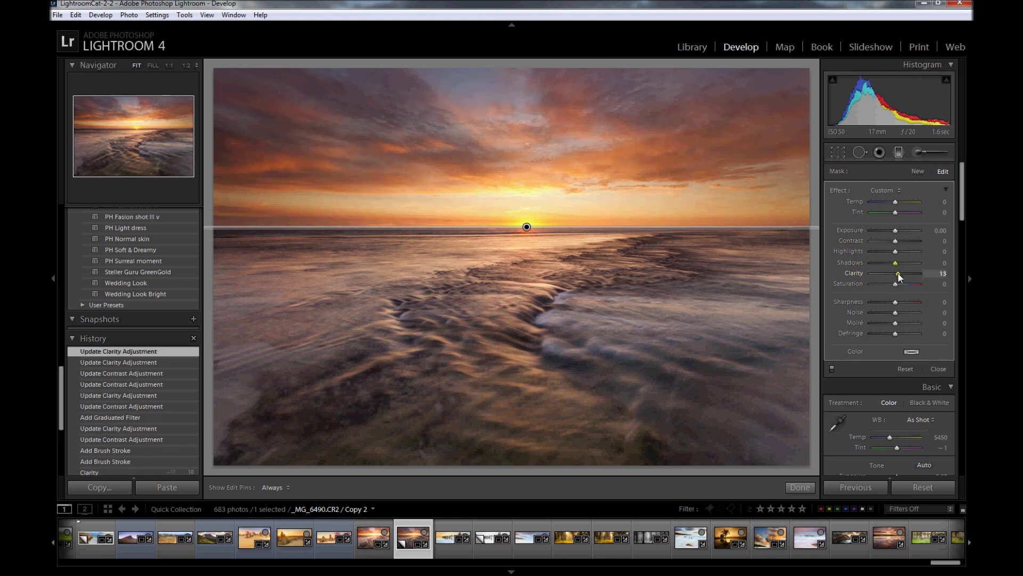
{"action": "left_click_drag", "start_coordinate": [895, 241], "coordinate": [897, 241]}
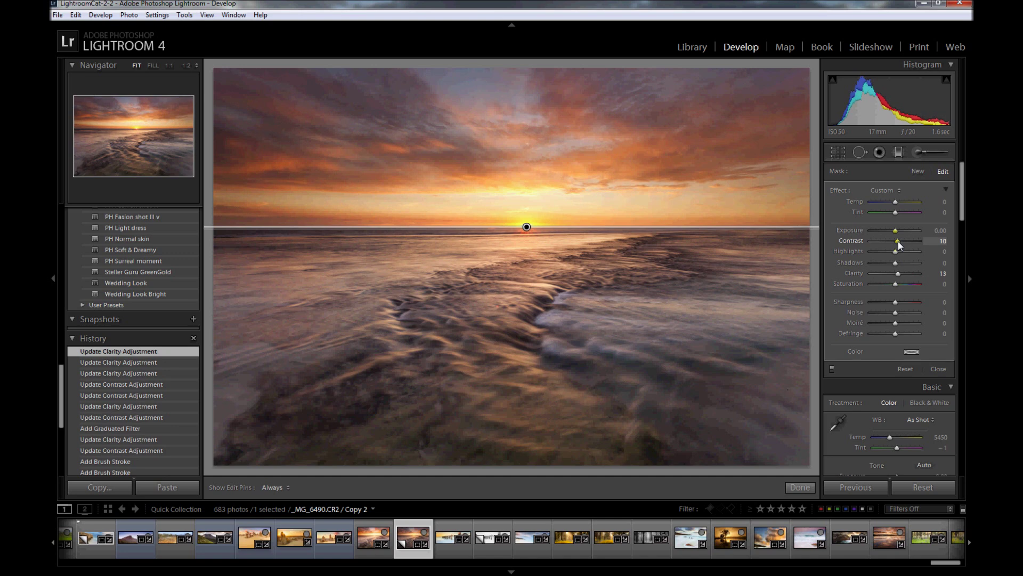
{"action": "left_click_drag", "start_coordinate": [899, 244], "coordinate": [899, 244]}
{"action": "key", "text": "m"}
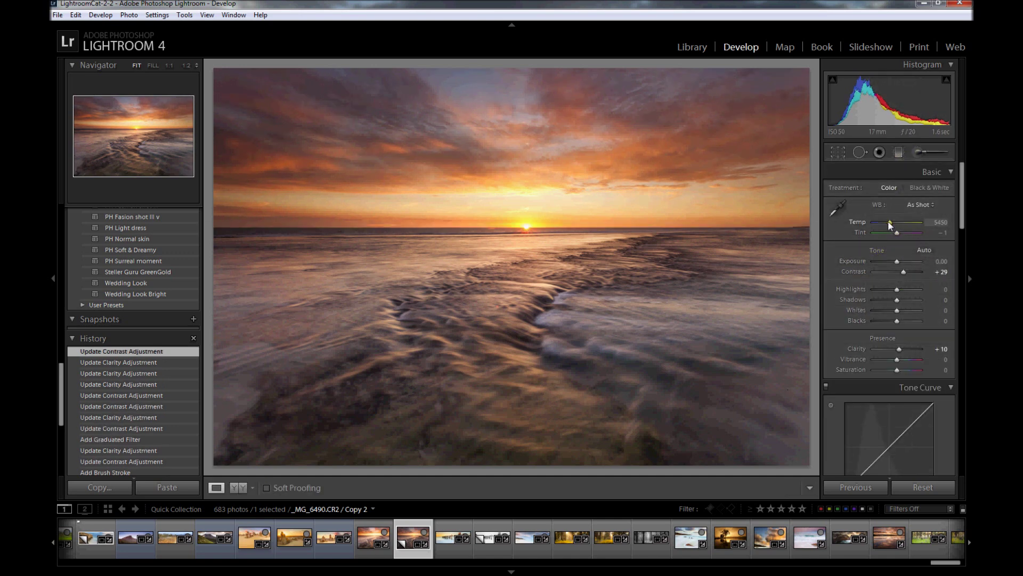
Warm Temp to 5691, then set Exposure +0.34 and Blacks -30 from the histogram.
{"action": "left_click_drag", "start_coordinate": [890, 222], "coordinate": [891, 223]}
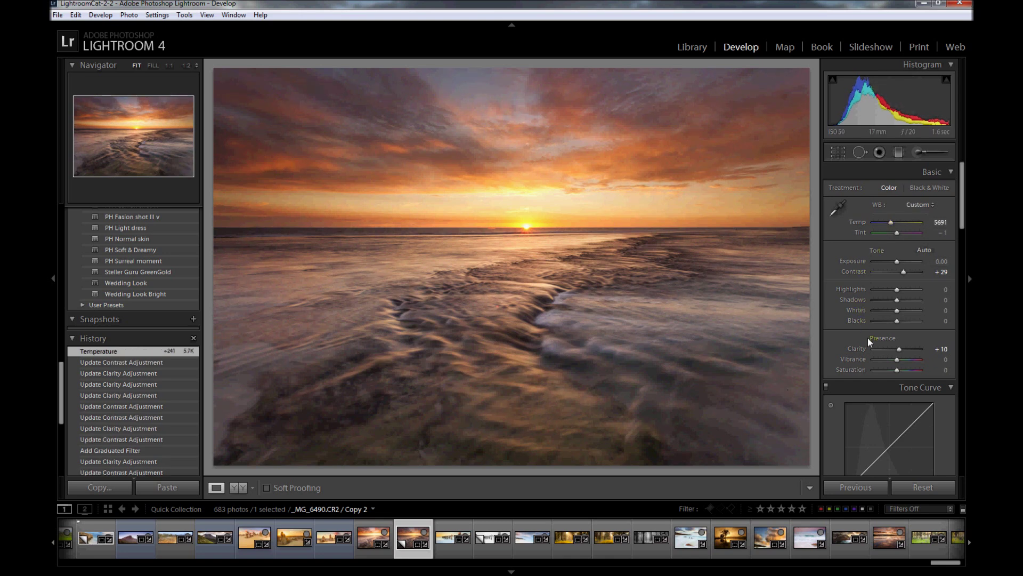
{"action": "left_click_drag", "start_coordinate": [964, 222], "coordinate": [961, 235]}
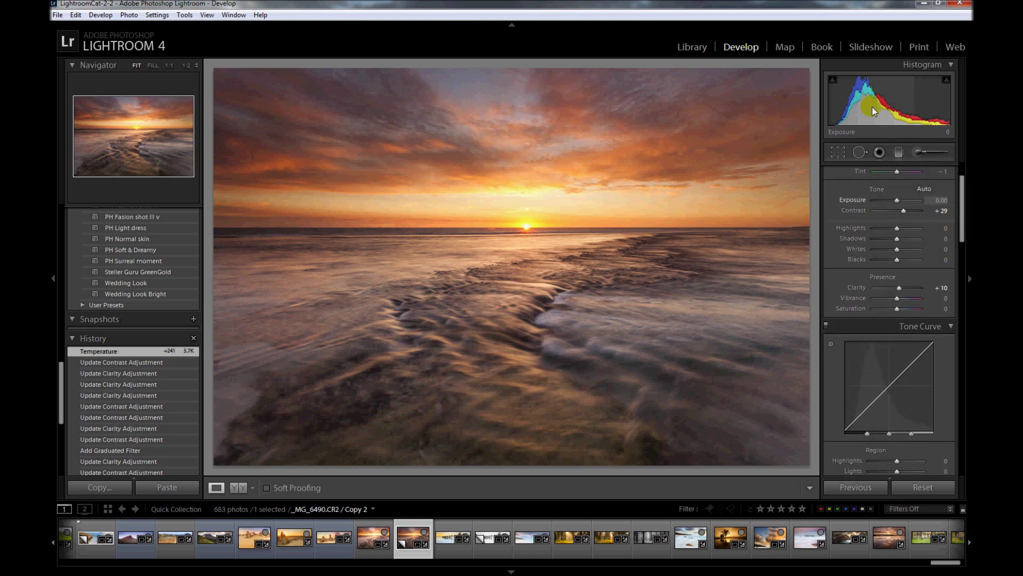
{"action": "left_click_drag", "start_coordinate": [877, 111], "coordinate": [819, 125]}
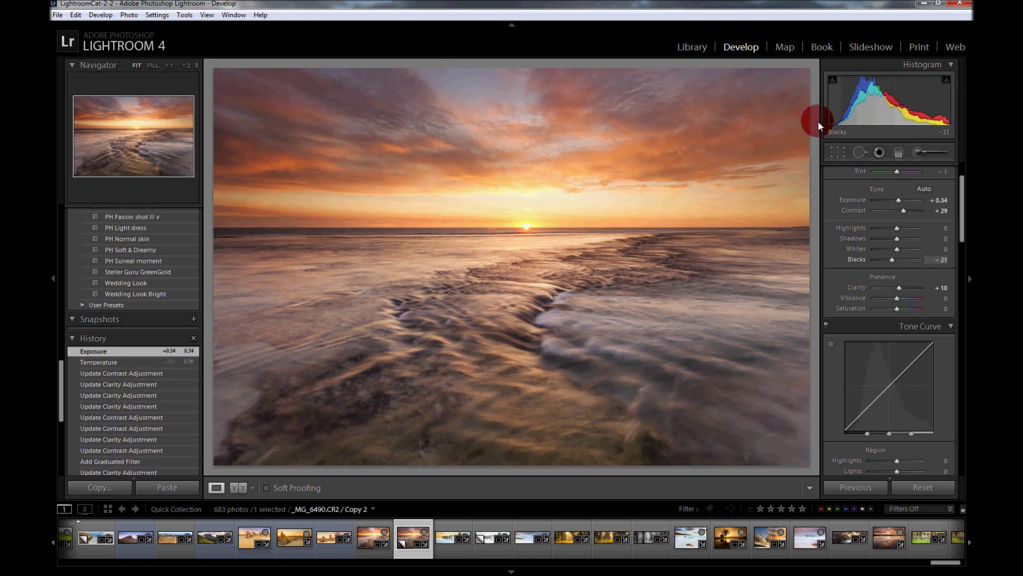
{"action": "left_click_drag", "start_coordinate": [818, 123], "coordinate": [812, 124]}
{"action": "left_click_drag", "start_coordinate": [962, 236], "coordinate": [963, 262]}
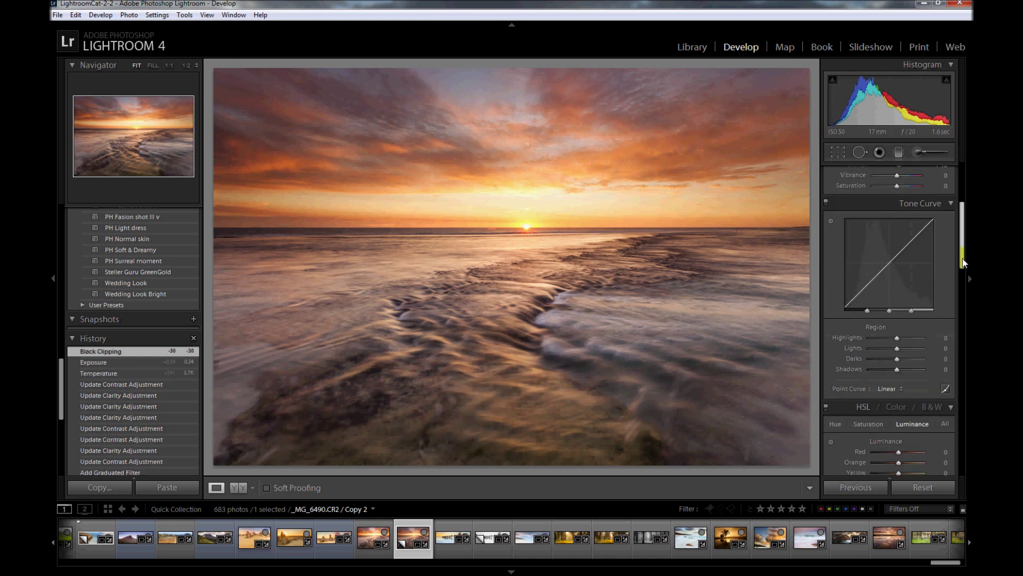
Lift tone curve Lights to +18, drop Shadows to -13, and raise Vibrance to +10.
{"action": "left_click_drag", "start_coordinate": [897, 261], "coordinate": [894, 250]}
{"action": "mouse_move", "coordinate": [862, 292]}
{"action": "left_mouse_down"}
{"action": "mouse_move", "coordinate": [865, 300]}
{"action": "mouse_move", "coordinate": [861, 291]}
{"action": "left_mouse_up"}
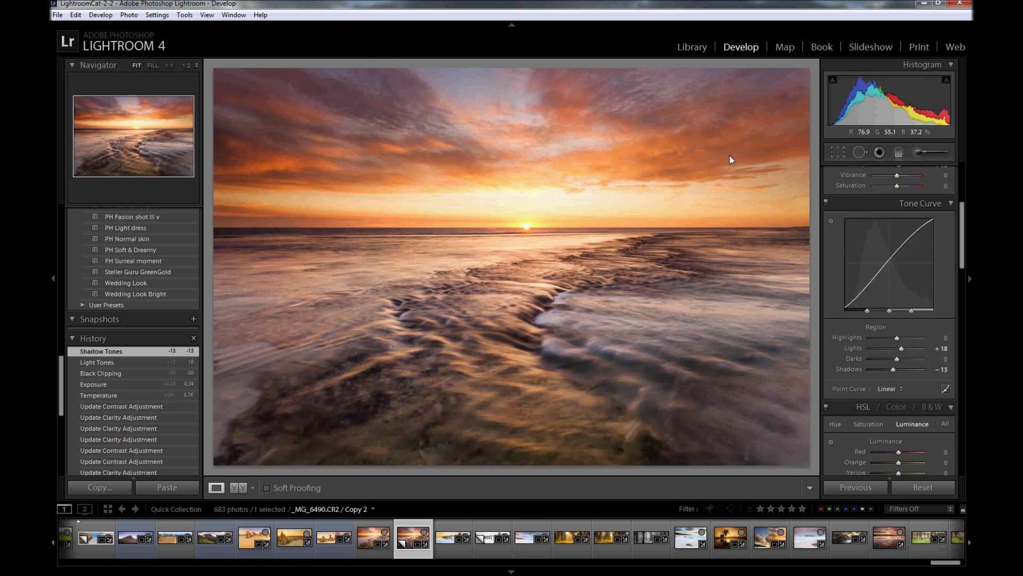
{"action": "scroll", "coordinate": [897, 287], "scroll_direction": "up", "scroll_amount": 6}
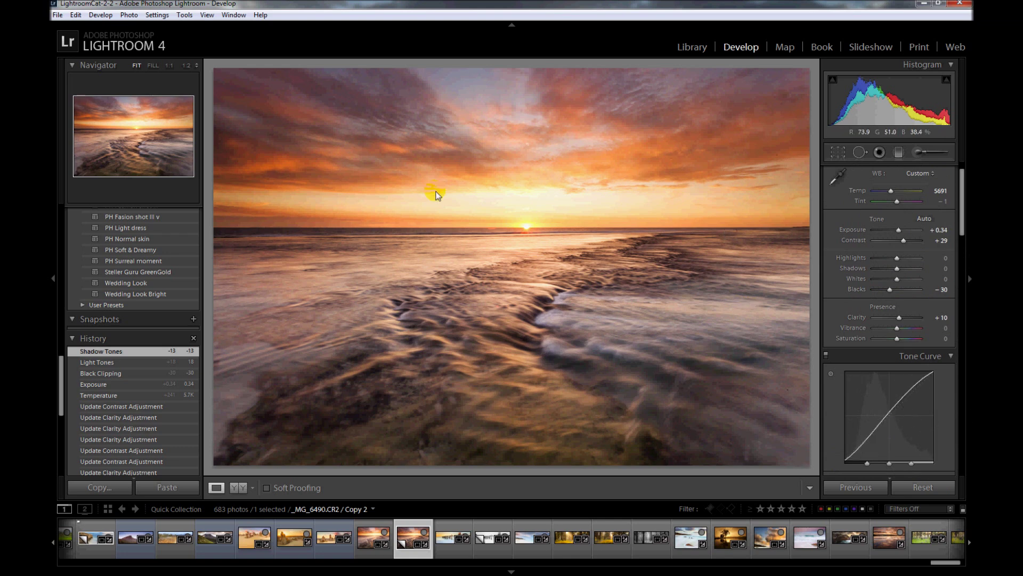
{"action": "left_click", "coordinate": [898, 329]}
{"action": "left_click_drag", "start_coordinate": [897, 329], "coordinate": [899, 330]}
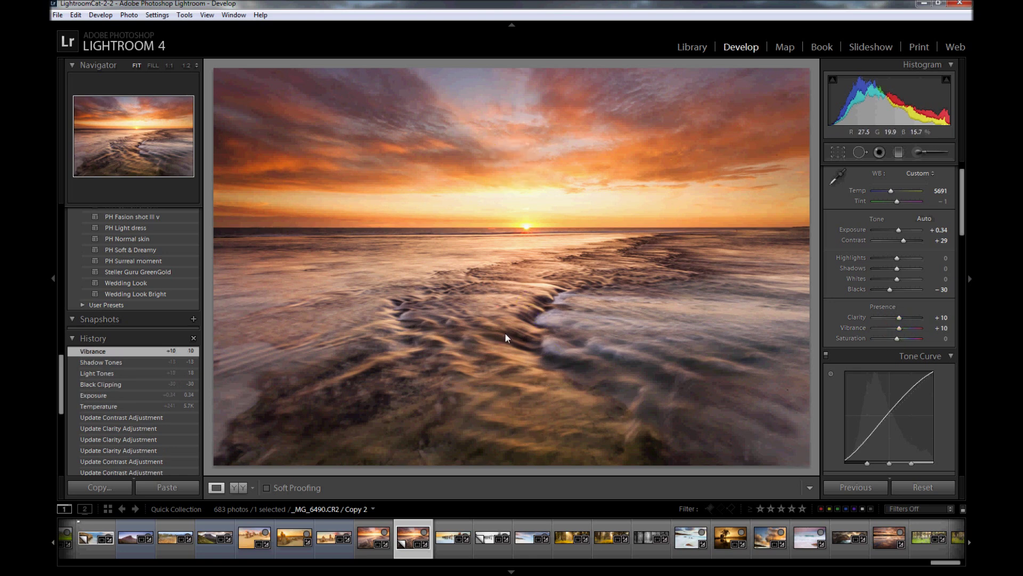
{"action": "scroll", "coordinate": [895, 224], "scroll_direction": "up", "scroll_amount": 1}
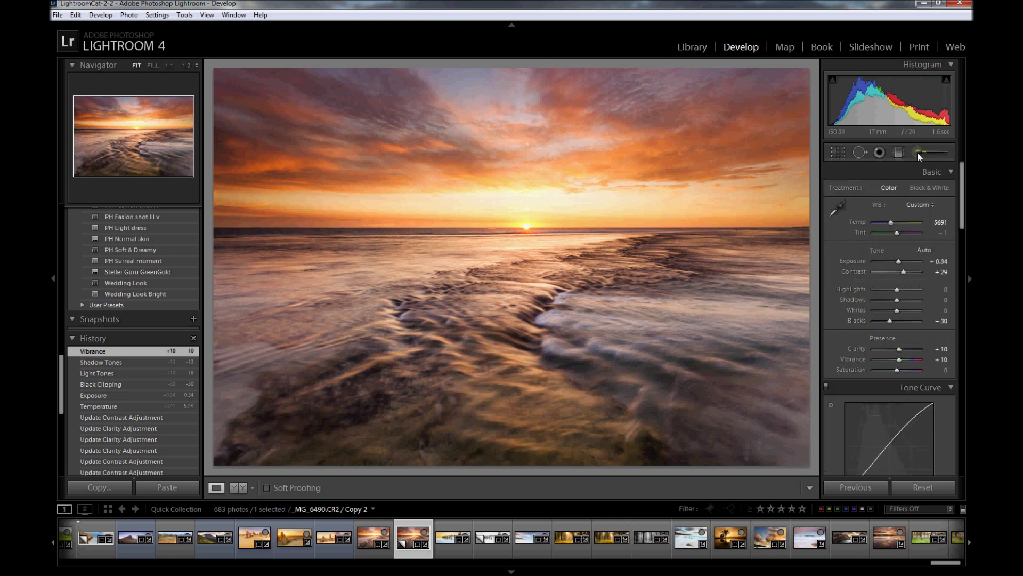
Reopen the Adjustment Brush with Contrast and Clarity reset to zero.
{"action": "left_click", "coordinate": [917, 152]}
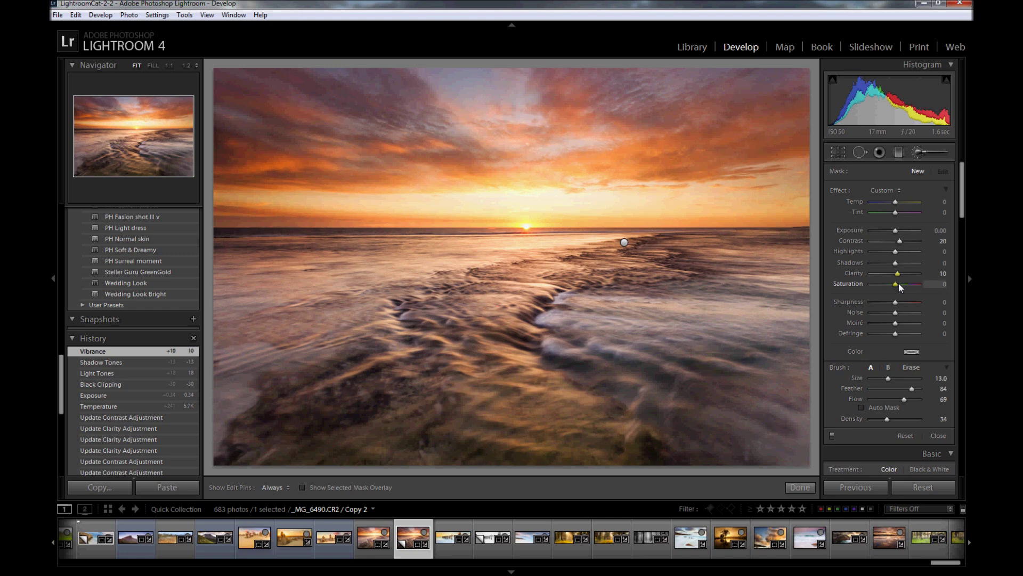
{"action": "double_click", "coordinate": [854, 241]}
{"action": "double_click", "coordinate": [859, 273]}
Give the brush a warm tan tint and a smaller size, paint a stroke, then close it.
{"action": "left_click", "coordinate": [912, 352]}
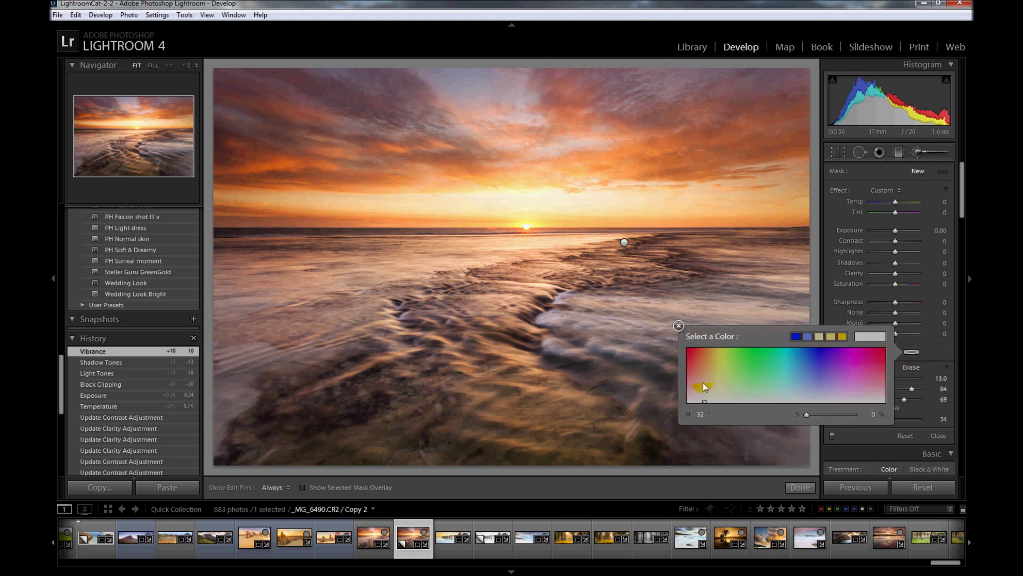
{"action": "left_click", "coordinate": [704, 383]}
{"action": "left_click", "coordinate": [678, 325]}
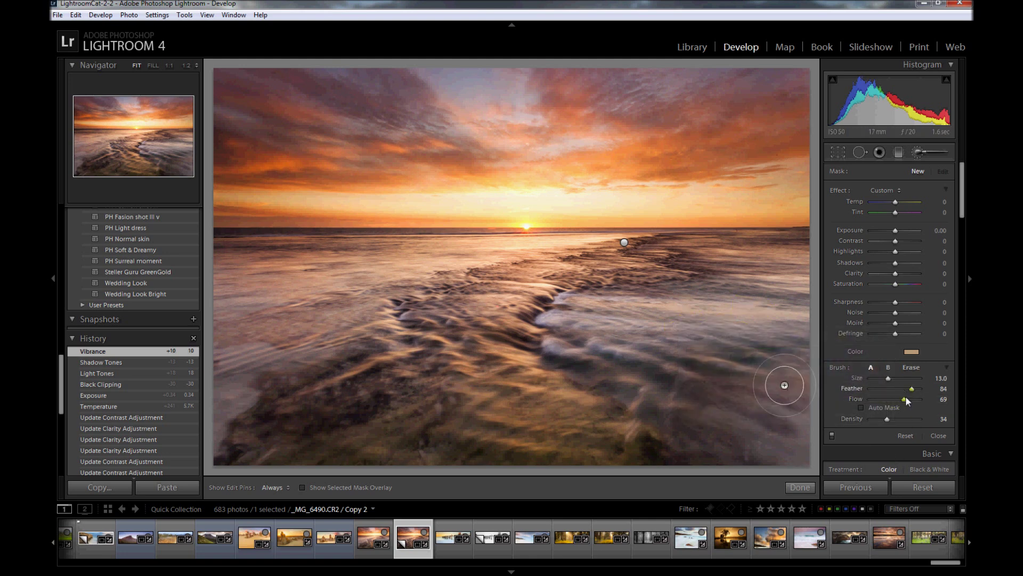
{"action": "key", "text": "bracketleft"}
{"action": "key", "text": "bracketleft"}
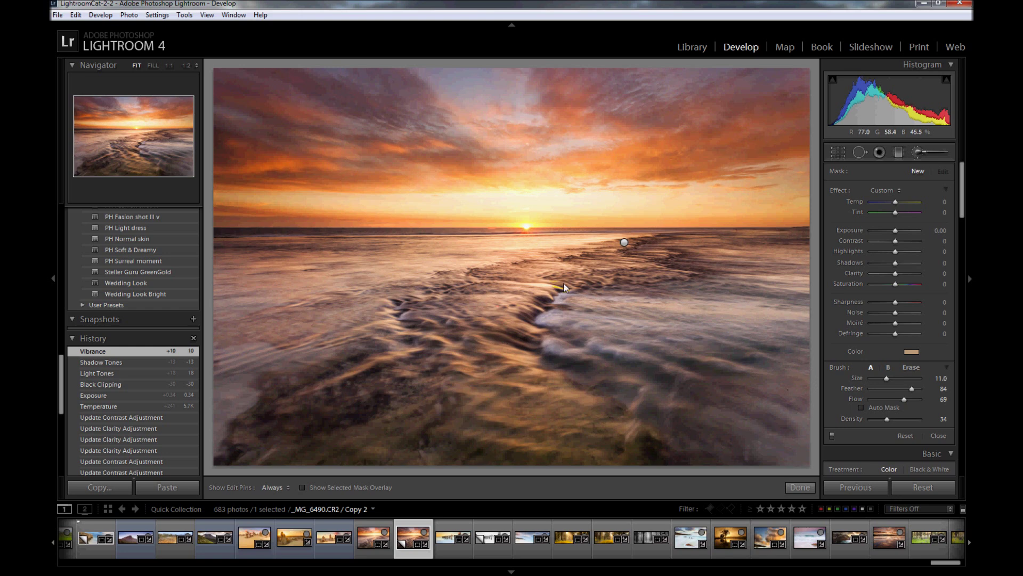
{"action": "key", "text": "h"}
{"action": "left_click", "coordinate": [916, 150]}
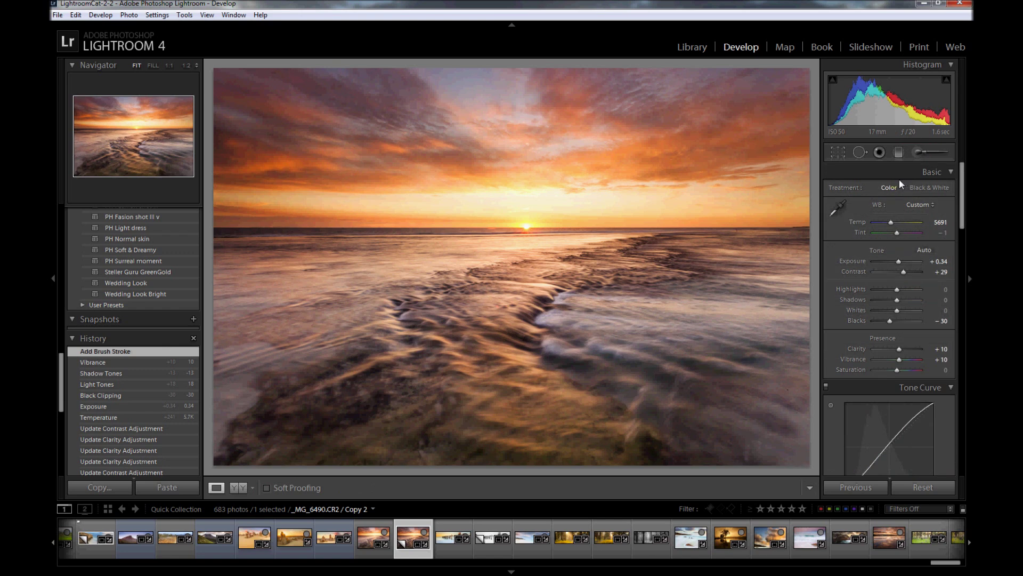
Set Detail panel Sharpening Masking to 94 with the Alt mask preview, then compare before/after.
{"action": "scroll", "coordinate": [926, 349], "scroll_direction": "down", "scroll_amount": 10}
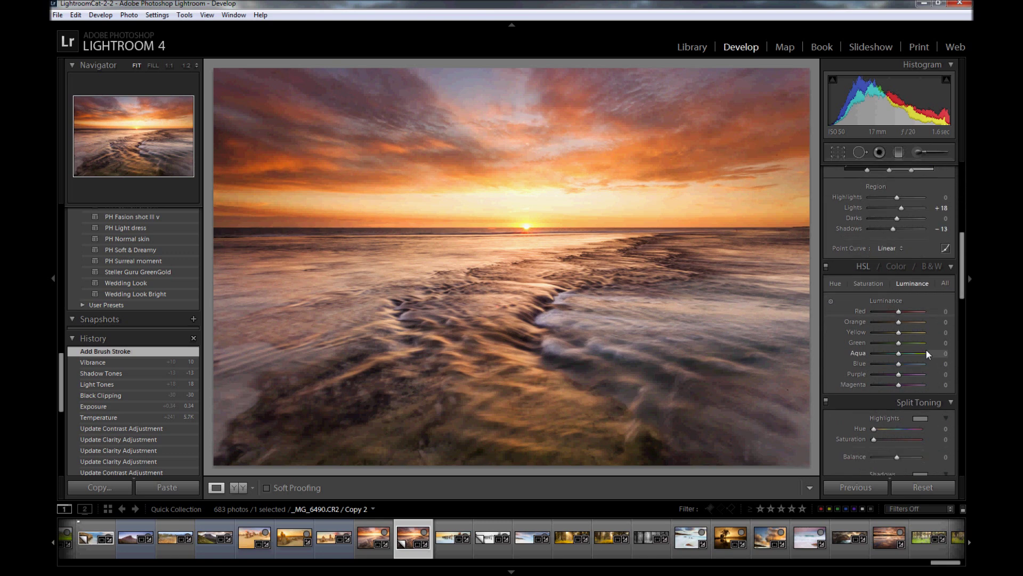
{"action": "scroll", "coordinate": [926, 350], "scroll_direction": "down", "scroll_amount": 5}
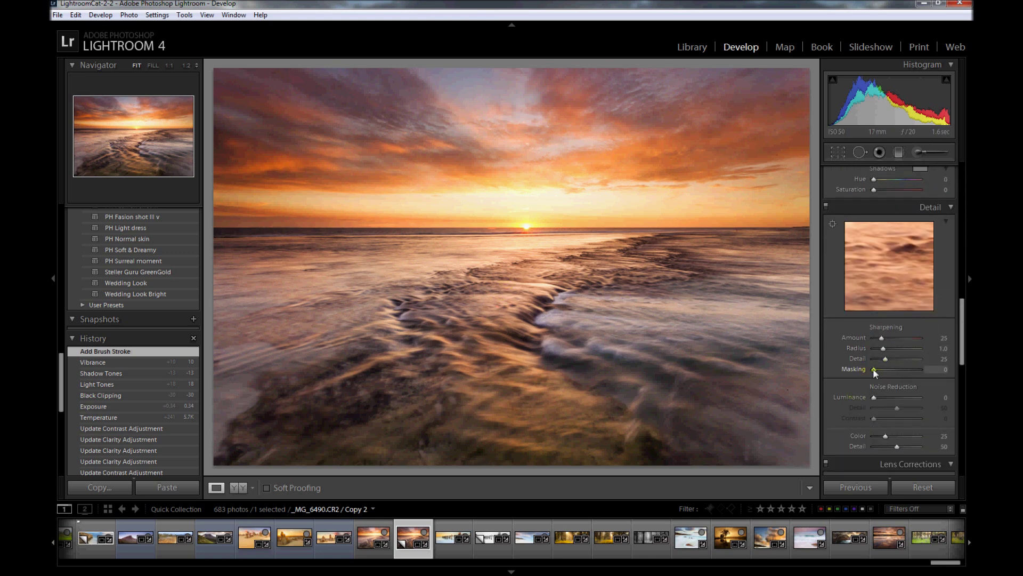
{"action": "key", "text": "alt"}
{"action": "left_click_drag", "start_coordinate": [874, 370], "coordinate": [918, 370]}
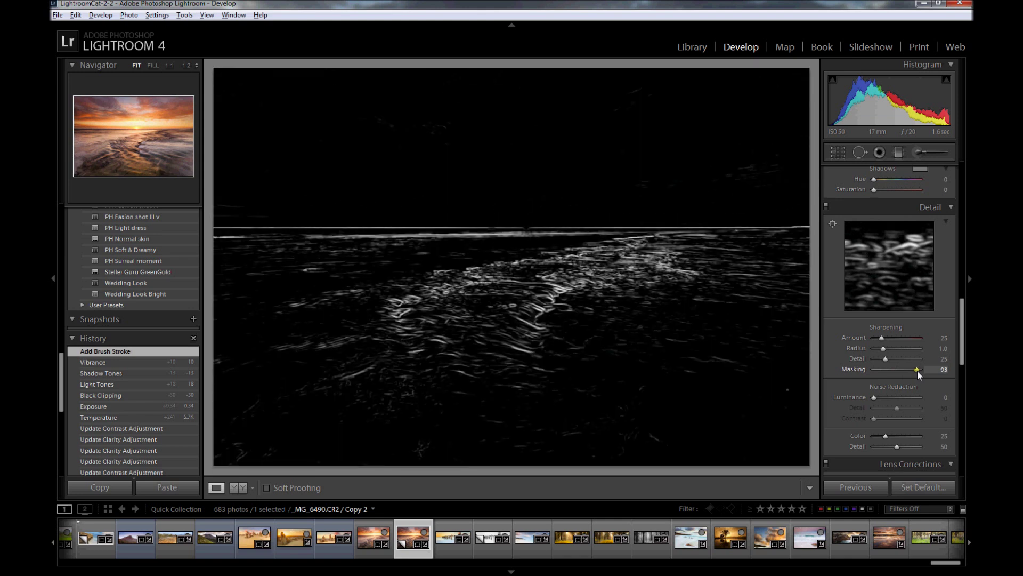
{"action": "left_click_drag", "start_coordinate": [918, 370], "coordinate": [917, 370]}
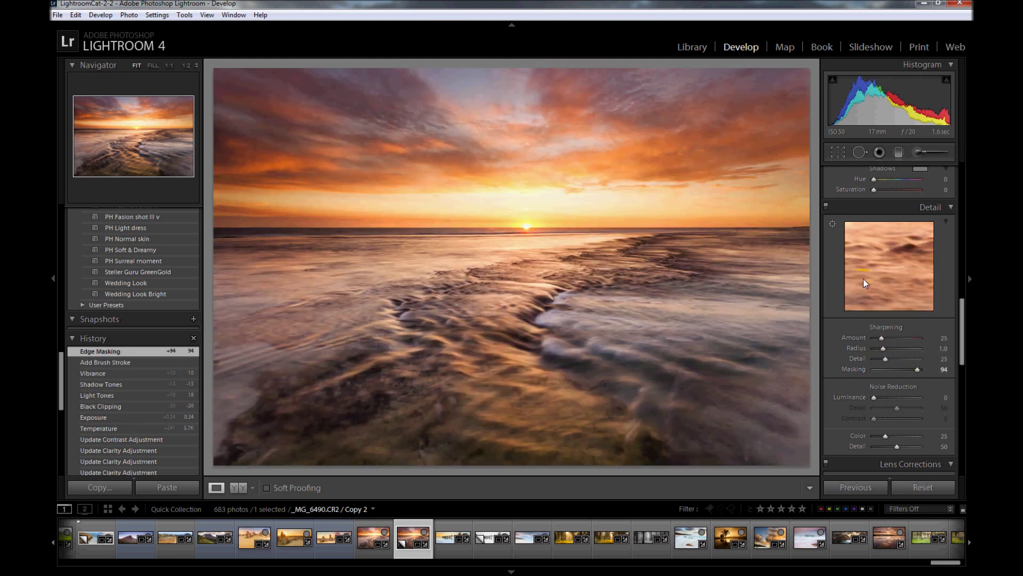
{"action": "left_click_drag", "start_coordinate": [964, 318], "coordinate": [948, 158]}
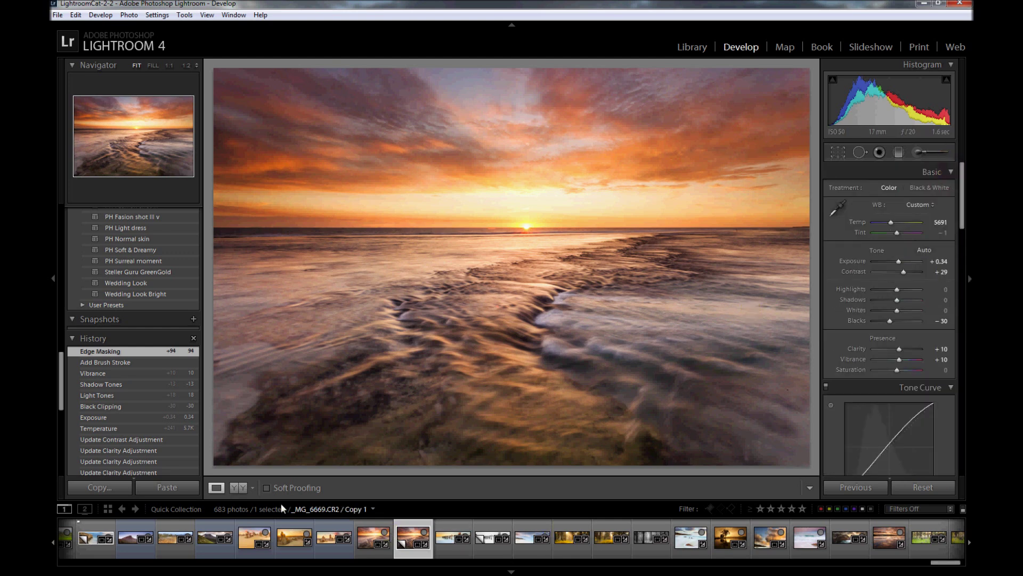
{"action": "left_click", "coordinate": [239, 488]}
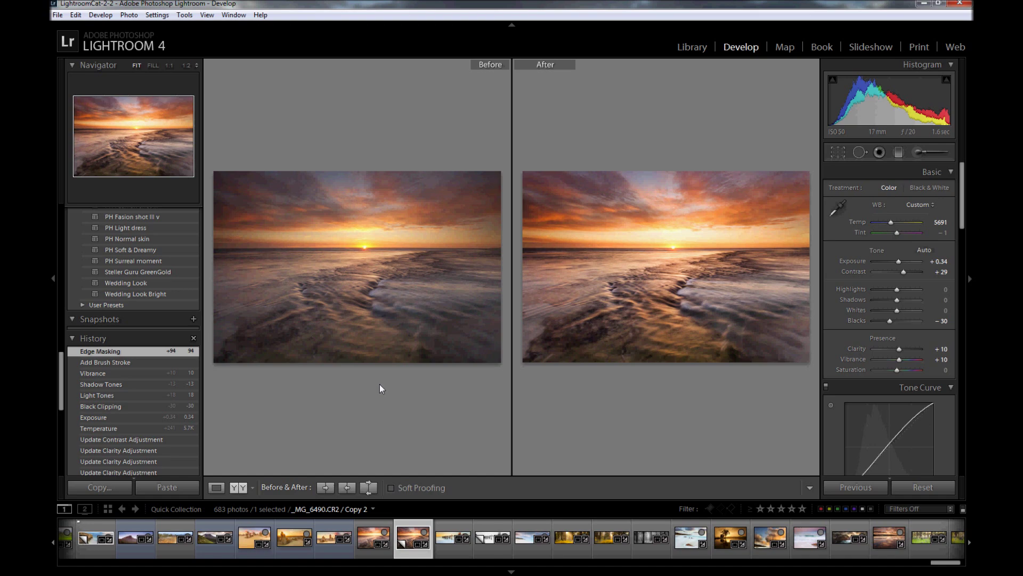
{"action": "left_click", "coordinate": [219, 486]}
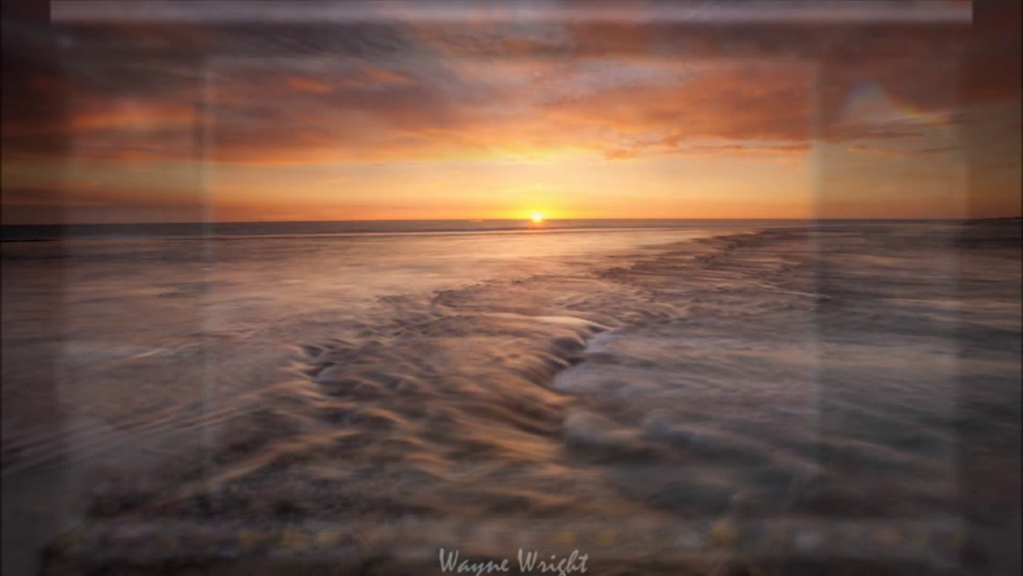